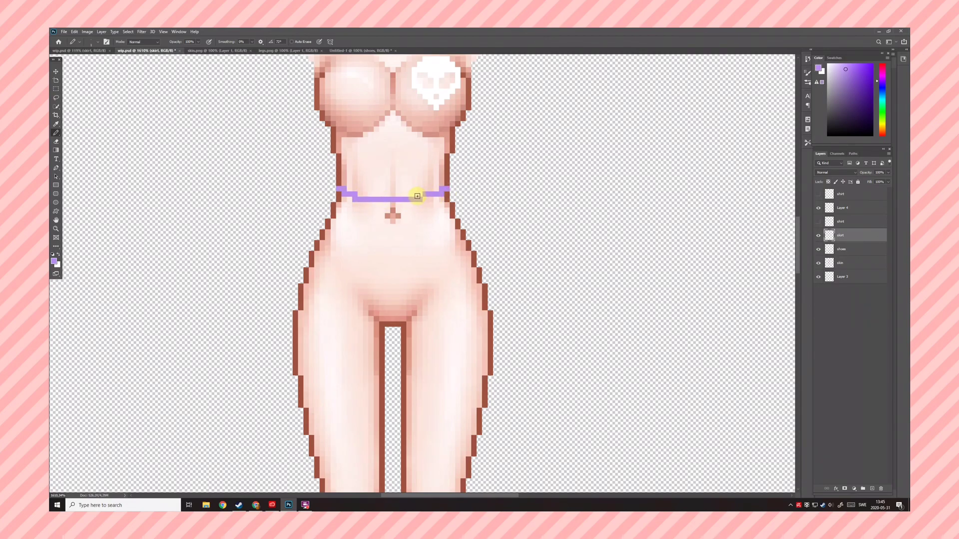
Outline a purple waistband and a flared mid-thigh skirt with a wavy hem over the doll's hips.
{"action": "key", "text": "e"}
{"action": "key", "text": "b"}
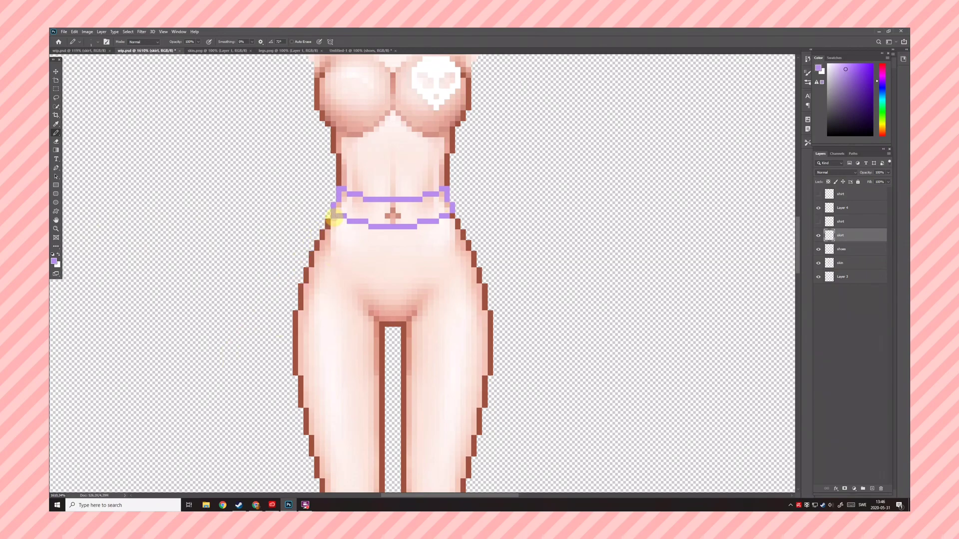
{"action": "mouse_move", "coordinate": [329, 217]}
{"action": "left_mouse_down"}
{"action": "mouse_move", "coordinate": [240, 348]}
{"action": "mouse_move", "coordinate": [359, 395]}
{"action": "mouse_move", "coordinate": [443, 399]}
{"action": "left_mouse_up"}
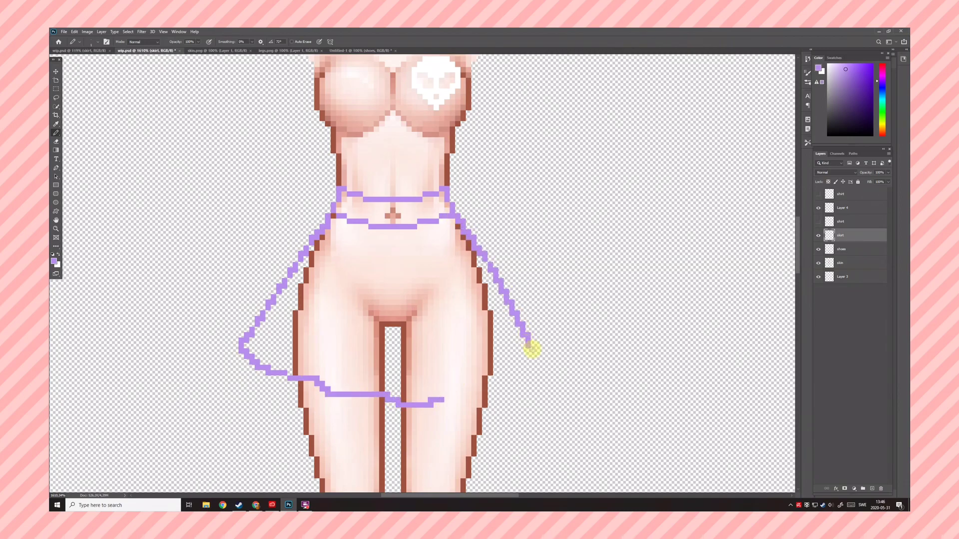
{"action": "mouse_move", "coordinate": [457, 219]}
{"action": "left_mouse_down"}
{"action": "mouse_move", "coordinate": [531, 344]}
{"action": "mouse_move", "coordinate": [456, 393]}
{"action": "left_mouse_up"}
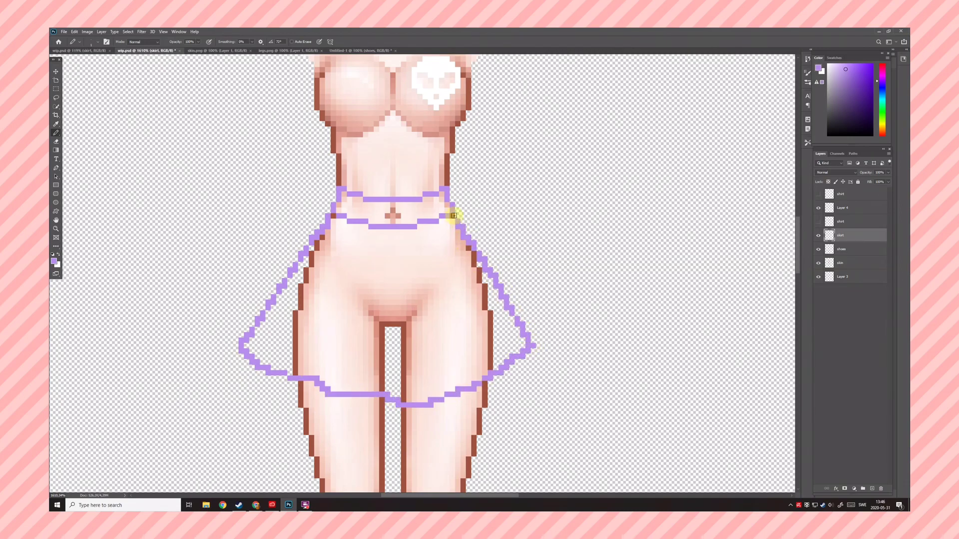
Fill the skirt body and waistband with a pale lilac using the Paint Bucket tool.
{"action": "left_click", "coordinate": [58, 247]}
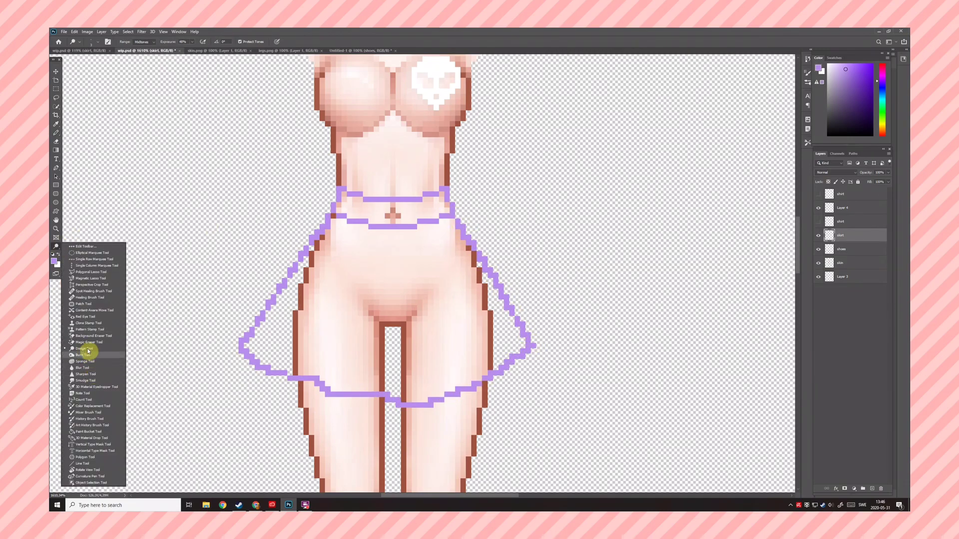
{"action": "left_click", "coordinate": [81, 435]}
{"action": "left_click", "coordinate": [819, 224]}
{"action": "left_click", "coordinate": [819, 224]}
{"action": "left_click", "coordinate": [390, 309]}
{"action": "left_click", "coordinate": [396, 213]}
Try painting darker vertical pleat folds on the skirt with the Brush tool, and undo the strokes.
{"action": "left_click", "coordinate": [54, 134]}
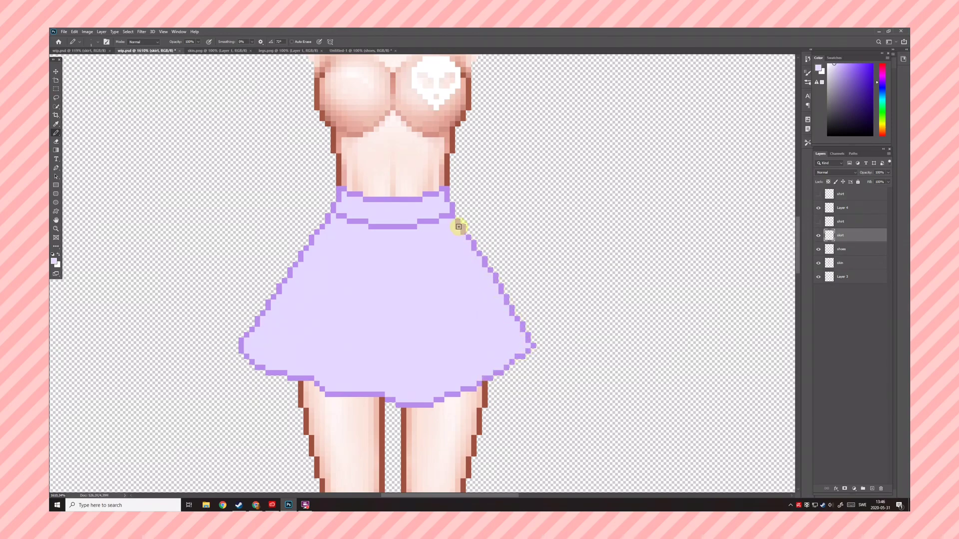
{"action": "right_click", "coordinate": [57, 134]}
{"action": "left_click", "coordinate": [80, 132]}
{"action": "scroll", "coordinate": [386, 287], "scroll_direction": "up", "scroll_amount": 3}
{"action": "left_click", "coordinate": [369, 207], "text": "alt"}
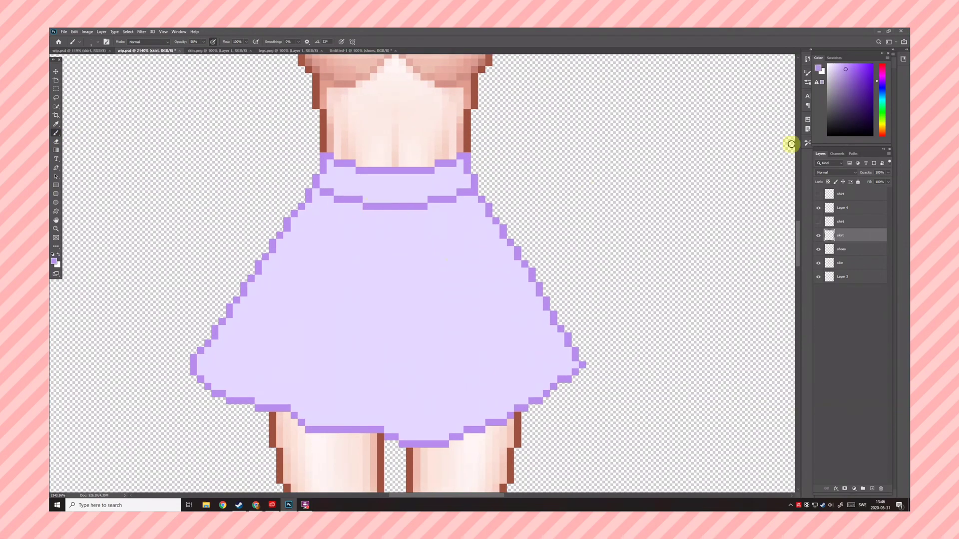
{"action": "mouse_move", "coordinate": [334, 216]}
{"action": "left_mouse_down"}
{"action": "mouse_move", "coordinate": [250, 395]}
{"action": "mouse_move", "coordinate": [305, 334]}
{"action": "mouse_move", "coordinate": [283, 402]}
{"action": "left_mouse_up"}
{"action": "left_click_drag", "start_coordinate": [407, 249], "coordinate": [403, 283]}
{"action": "left_click", "coordinate": [411, 227], "text": "alt"}
{"action": "key", "text": "ctrl+z"}
{"action": "left_click_drag", "start_coordinate": [409, 210], "coordinate": [401, 311]}
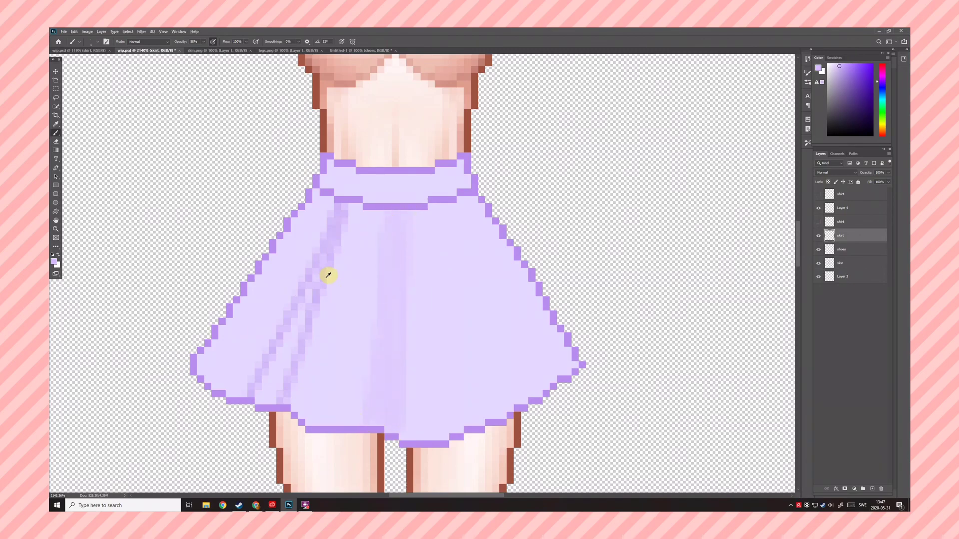
{"action": "key", "text": "ctrl+z"}
{"action": "key", "text": "ctrl+z"}
{"action": "key", "text": "ctrl+z"}
{"action": "key", "text": "ctrl+z"}
Refill the skirt body and waistband with a slightly darker purple as the base colour.
{"action": "left_click", "coordinate": [57, 247]}
{"action": "left_click", "coordinate": [361, 305]}
{"action": "left_click", "coordinate": [372, 198]}
Lighten vertical pleat highlights down the skirt body with the Dodge tool.
{"action": "right_click", "coordinate": [59, 248]}
{"action": "left_click", "coordinate": [91, 351]}
{"action": "mouse_move", "coordinate": [364, 218]}
{"action": "left_mouse_down"}
{"action": "mouse_move", "coordinate": [334, 414]}
{"action": "mouse_move", "coordinate": [353, 279]}
{"action": "mouse_move", "coordinate": [325, 364]}
{"action": "mouse_move", "coordinate": [378, 206]}
{"action": "mouse_move", "coordinate": [347, 400]}
{"action": "left_mouse_up"}
{"action": "mouse_move", "coordinate": [421, 210]}
{"action": "left_mouse_down"}
{"action": "mouse_move", "coordinate": [430, 438]}
{"action": "mouse_move", "coordinate": [426, 227]}
{"action": "mouse_move", "coordinate": [416, 394]}
{"action": "mouse_move", "coordinate": [408, 223]}
{"action": "mouse_move", "coordinate": [398, 440]}
{"action": "mouse_move", "coordinate": [408, 444]}
{"action": "mouse_move", "coordinate": [416, 228]}
{"action": "mouse_move", "coordinate": [454, 449]}
{"action": "mouse_move", "coordinate": [435, 389]}
{"action": "mouse_move", "coordinate": [449, 219]}
{"action": "mouse_move", "coordinate": [464, 201]}
{"action": "mouse_move", "coordinate": [535, 293]}
{"action": "mouse_move", "coordinate": [483, 205]}
{"action": "mouse_move", "coordinate": [585, 365]}
{"action": "mouse_move", "coordinate": [457, 204]}
{"action": "mouse_move", "coordinate": [534, 403]}
{"action": "mouse_move", "coordinate": [469, 207]}
{"action": "left_mouse_up"}
{"action": "scroll", "coordinate": [537, 400], "scroll_direction": "down", "scroll_amount": 12}
{"action": "scroll", "coordinate": [401, 235], "scroll_direction": "up", "scroll_amount": 2}
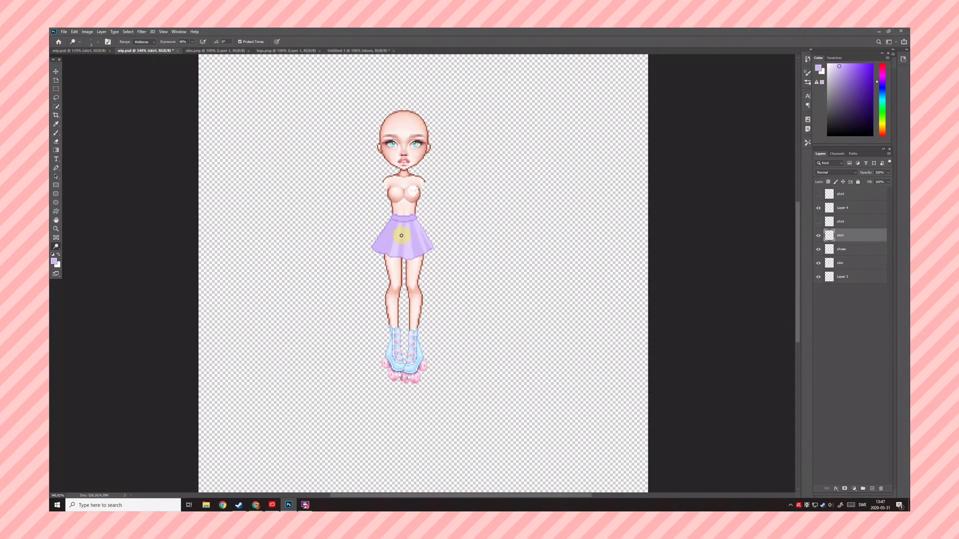
Deepen the shadows of the skirt's pleat folds from the waistband down to the hem.
{"action": "scroll", "coordinate": [401, 235], "scroll_direction": "up", "scroll_amount": 8}
{"action": "mouse_move", "coordinate": [375, 188]}
{"action": "left_mouse_down"}
{"action": "mouse_move", "coordinate": [251, 318]}
{"action": "mouse_move", "coordinate": [344, 148]}
{"action": "mouse_move", "coordinate": [226, 326]}
{"action": "mouse_move", "coordinate": [346, 132]}
{"action": "mouse_move", "coordinate": [363, 263]}
{"action": "mouse_move", "coordinate": [378, 200]}
{"action": "mouse_move", "coordinate": [361, 272]}
{"action": "mouse_move", "coordinate": [378, 189]}
{"action": "mouse_move", "coordinate": [351, 308]}
{"action": "mouse_move", "coordinate": [395, 152]}
{"action": "mouse_move", "coordinate": [325, 356]}
{"action": "left_mouse_up"}
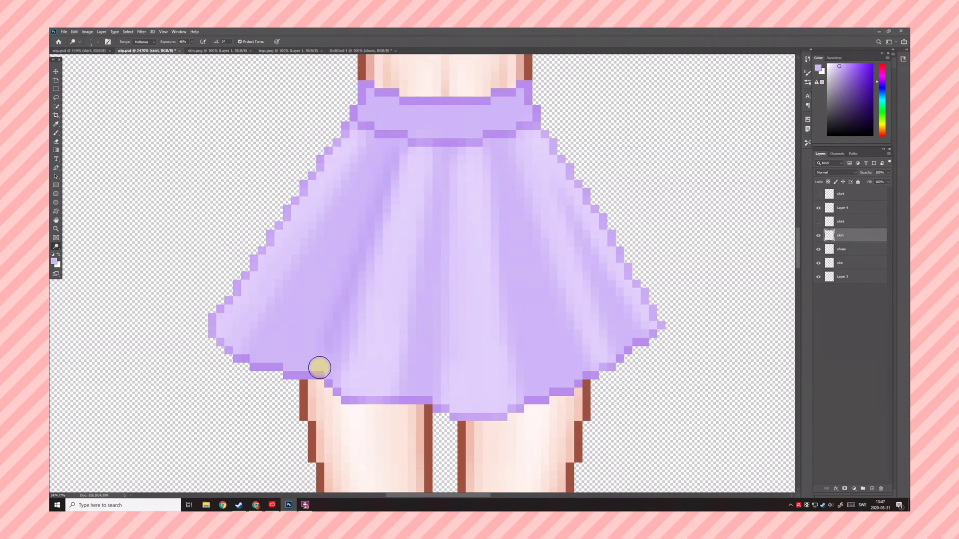
{"action": "left_click_drag", "start_coordinate": [433, 192], "coordinate": [412, 390]}
{"action": "left_click_drag", "start_coordinate": [503, 144], "coordinate": [592, 380]}
{"action": "scroll", "coordinate": [597, 393], "scroll_direction": "down", "scroll_amount": 10}
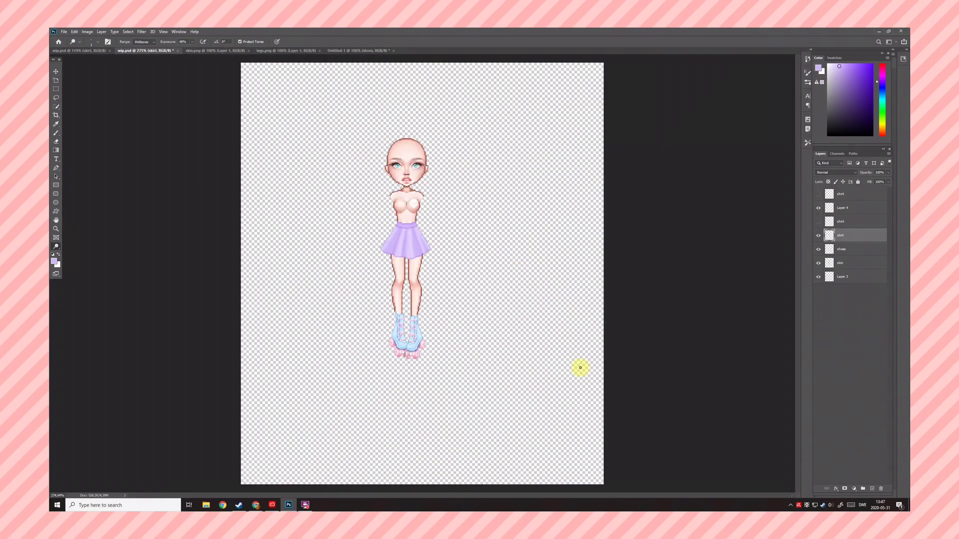
{"action": "scroll", "coordinate": [580, 368], "scroll_direction": "down", "scroll_amount": 2}
{"action": "left_click", "coordinate": [820, 223]}
{"action": "left_click", "coordinate": [820, 223]}
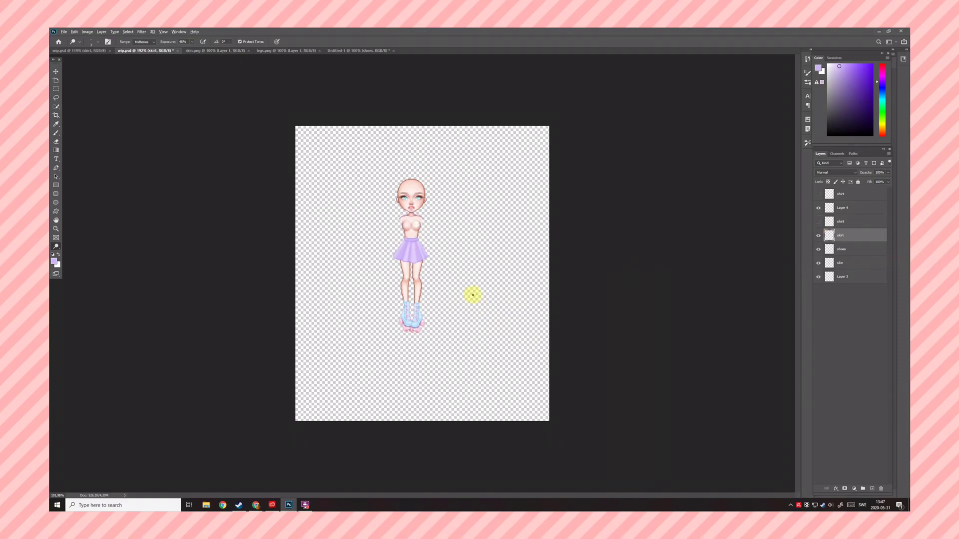
Shade the waistband, the folds directly beneath it and the outline along the skirt's hem.
{"action": "scroll", "coordinate": [415, 255], "scroll_direction": "up", "scroll_amount": 12}
{"action": "mouse_move", "coordinate": [333, 121]}
{"action": "left_mouse_down"}
{"action": "mouse_move", "coordinate": [420, 139]}
{"action": "mouse_move", "coordinate": [491, 127]}
{"action": "mouse_move", "coordinate": [315, 93]}
{"action": "mouse_move", "coordinate": [423, 117]}
{"action": "mouse_move", "coordinate": [390, 132]}
{"action": "left_mouse_up"}
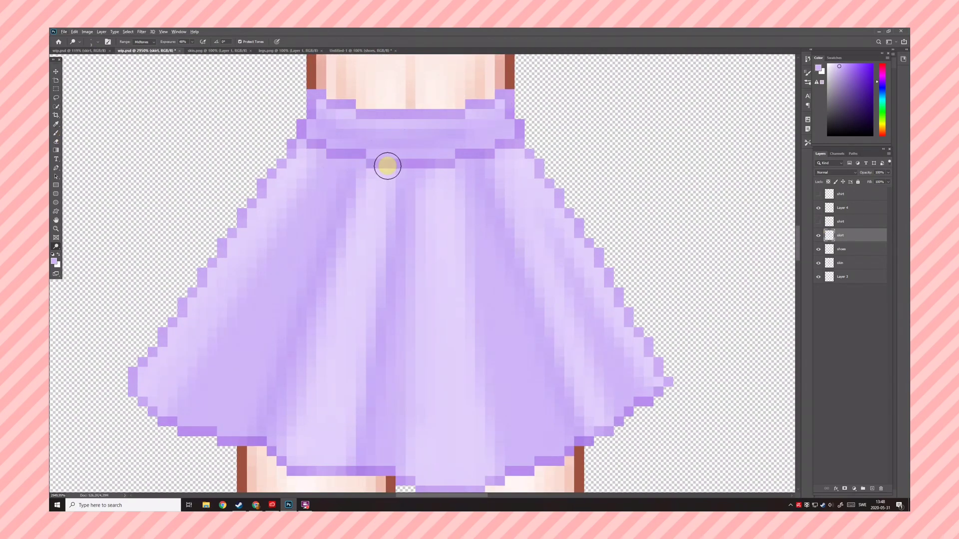
{"action": "left_click_drag", "start_coordinate": [353, 165], "coordinate": [343, 199]}
{"action": "left_click_drag", "start_coordinate": [469, 167], "coordinate": [484, 195]}
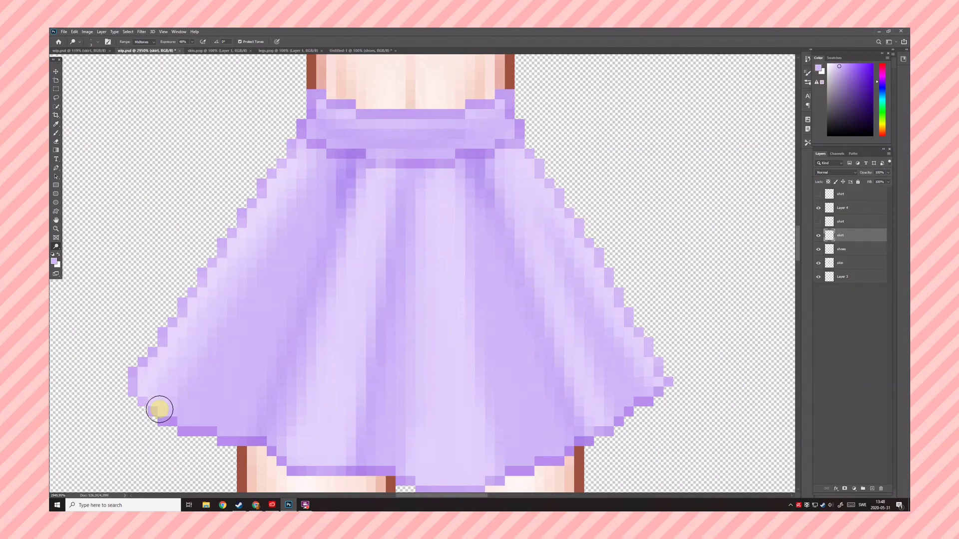
{"action": "scroll", "coordinate": [340, 456], "scroll_direction": "down", "scroll_amount": 1}
{"action": "scroll", "coordinate": [340, 457], "scroll_direction": "down", "scroll_amount": 1}
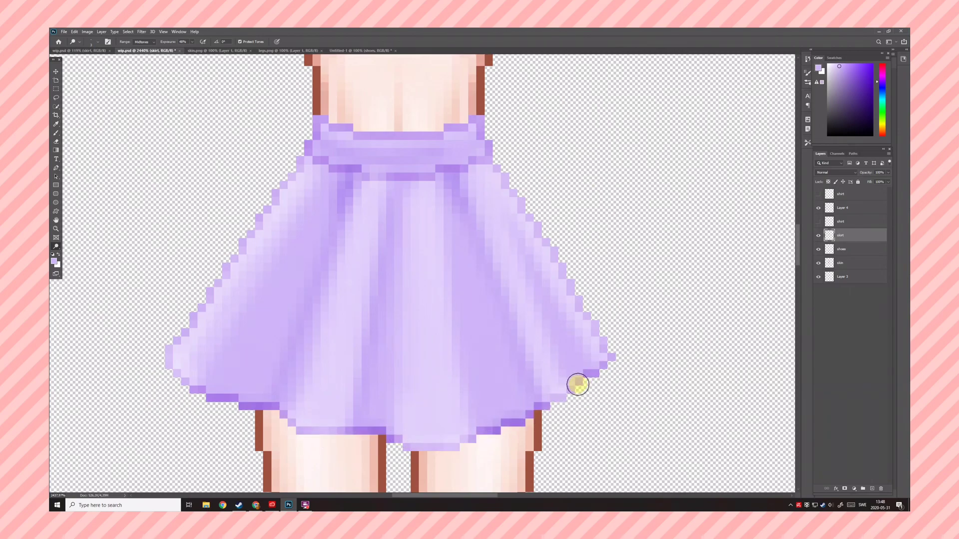
{"action": "scroll", "coordinate": [544, 364], "scroll_direction": "down", "scroll_amount": 20}
Select a curved horizontal band running across the skirt just above the hem with the Lasso tool.
{"action": "scroll", "coordinate": [441, 277], "scroll_direction": "up", "scroll_amount": 20}
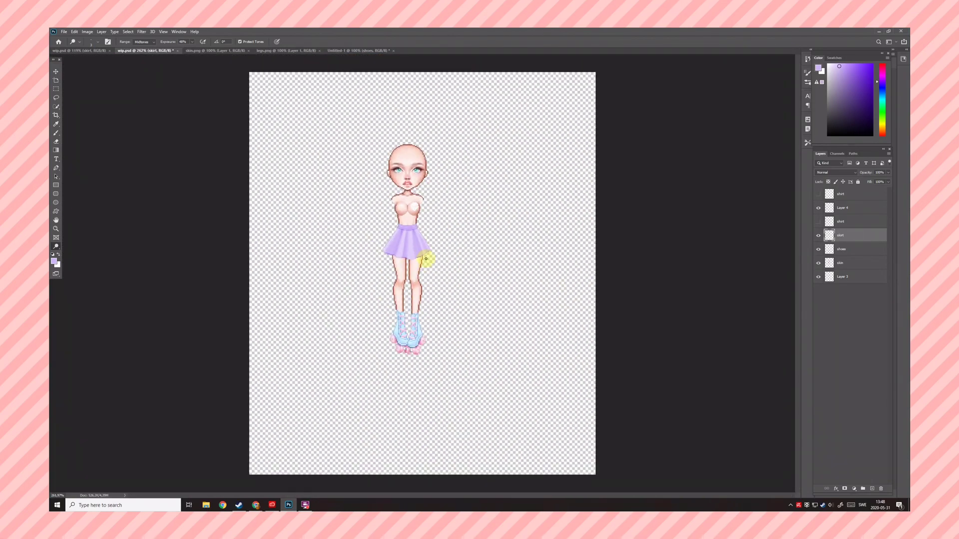
{"action": "key", "text": "l"}
{"action": "left_click_drag", "start_coordinate": [283, 234], "coordinate": [346, 255]}
{"action": "left_click_drag", "start_coordinate": [484, 286], "coordinate": [530, 258]}
{"action": "left_click_drag", "start_coordinate": [536, 224], "coordinate": [477, 251]}
{"action": "left_click_drag", "start_coordinate": [370, 232], "coordinate": [274, 196]}
Recolour the selected band to light blue by lowering its hue in Hue/Saturation.
{"action": "left_click", "coordinate": [87, 31]}
{"action": "mouse_move", "coordinate": [107, 49]}
{"action": "left_click", "coordinate": [170, 85]}
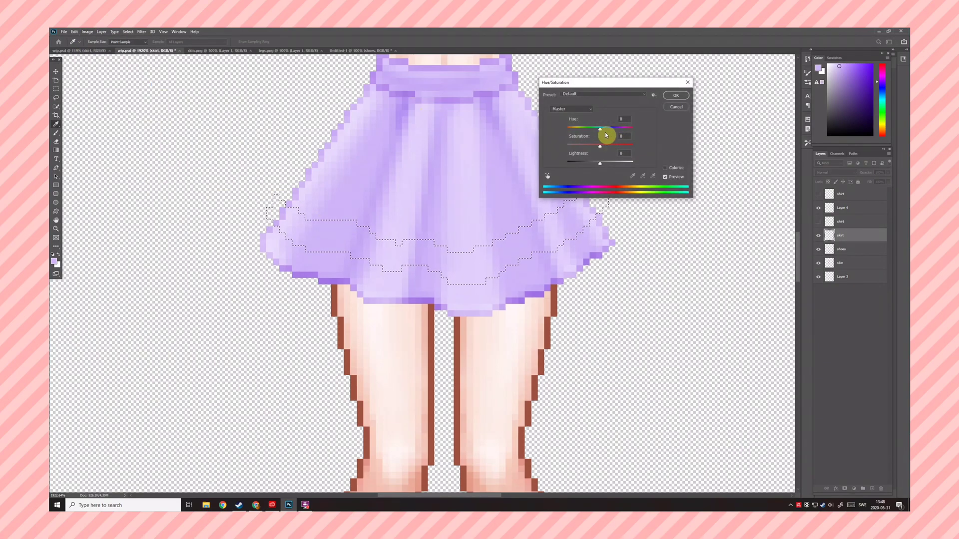
{"action": "left_click_drag", "start_coordinate": [599, 130], "coordinate": [586, 131]}
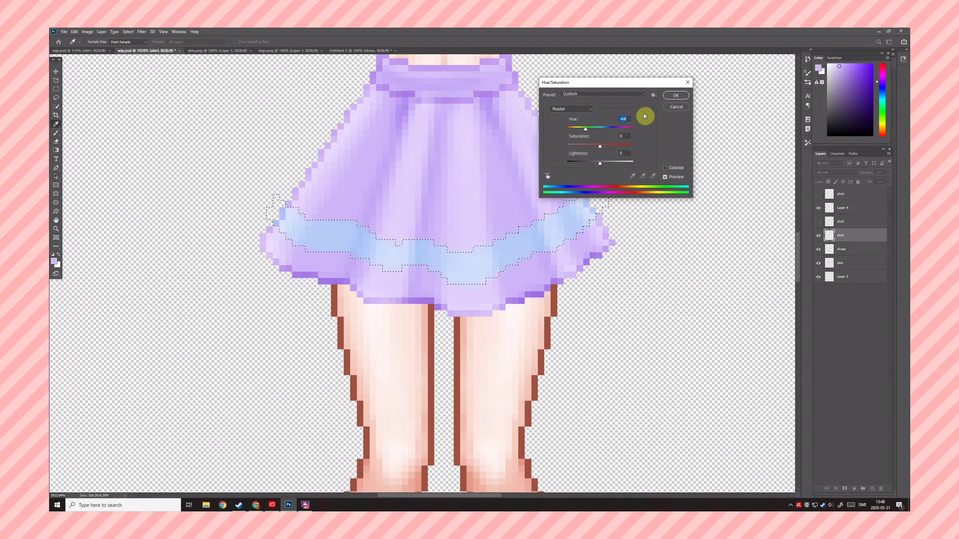
{"action": "left_click", "coordinate": [676, 95]}
{"action": "scroll", "coordinate": [609, 231], "scroll_direction": "down", "scroll_amount": 6}
{"action": "key", "text": "ctrl+f"}
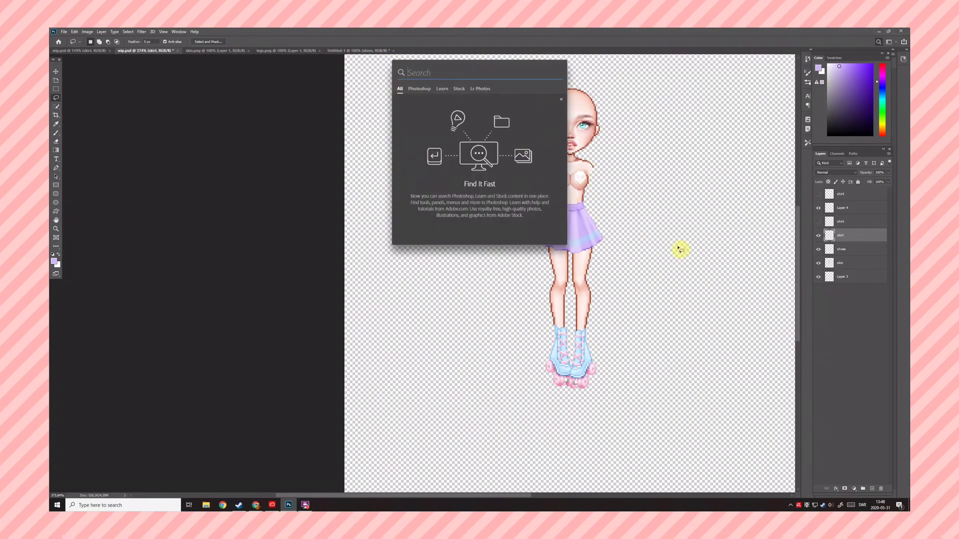
{"action": "key", "text": "Escape"}
{"action": "scroll", "coordinate": [612, 261], "scroll_direction": "down", "scroll_amount": 4}
Draw a white four-pixel flower and a light grey one below the blue band on the hem's left side.
{"action": "scroll", "coordinate": [458, 331], "scroll_direction": "up", "scroll_amount": 7}
{"action": "left_click", "coordinate": [56, 132]}
{"action": "left_click", "coordinate": [828, 64]}
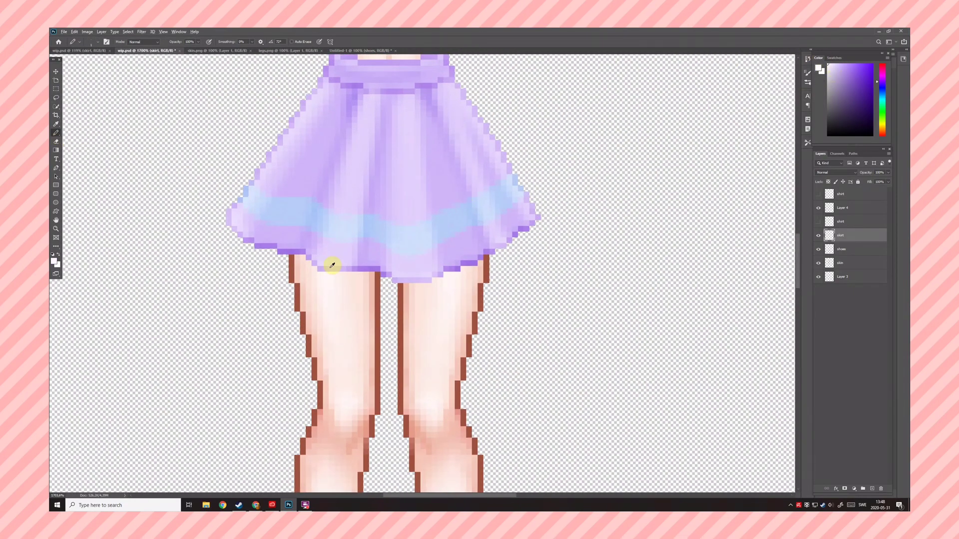
{"action": "scroll", "coordinate": [332, 266], "scroll_direction": "up", "scroll_amount": 4}
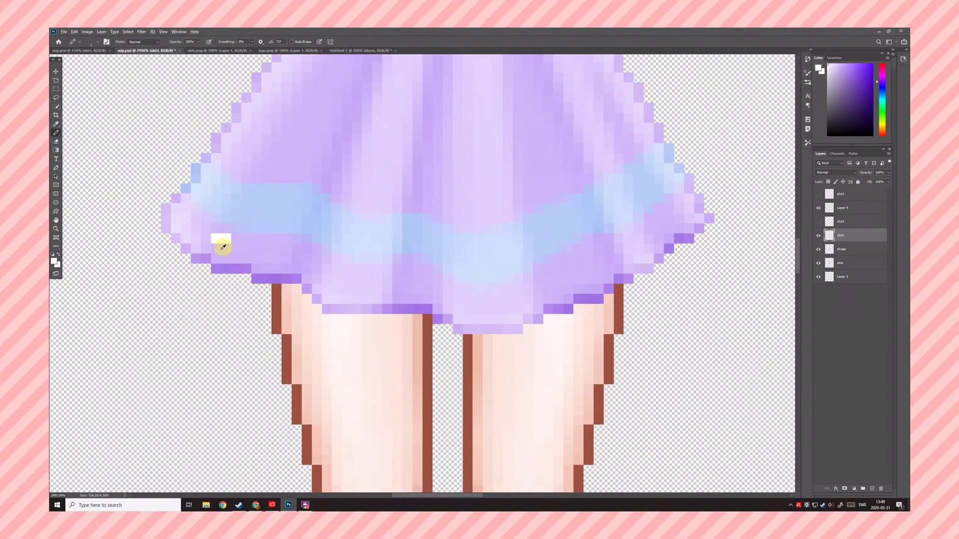
{"action": "key", "text": "ctrl+alt+z"}
{"action": "left_click", "coordinate": [216, 249]}
{"action": "left_click", "coordinate": [226, 258]}
{"action": "left_click", "coordinate": [235, 247]}
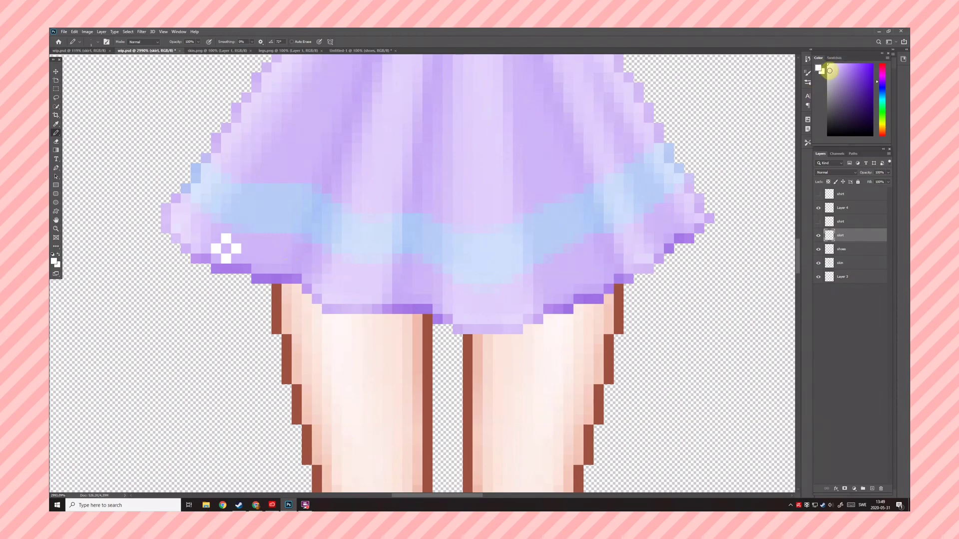
{"action": "left_click_drag", "start_coordinate": [303, 261], "coordinate": [297, 269]}
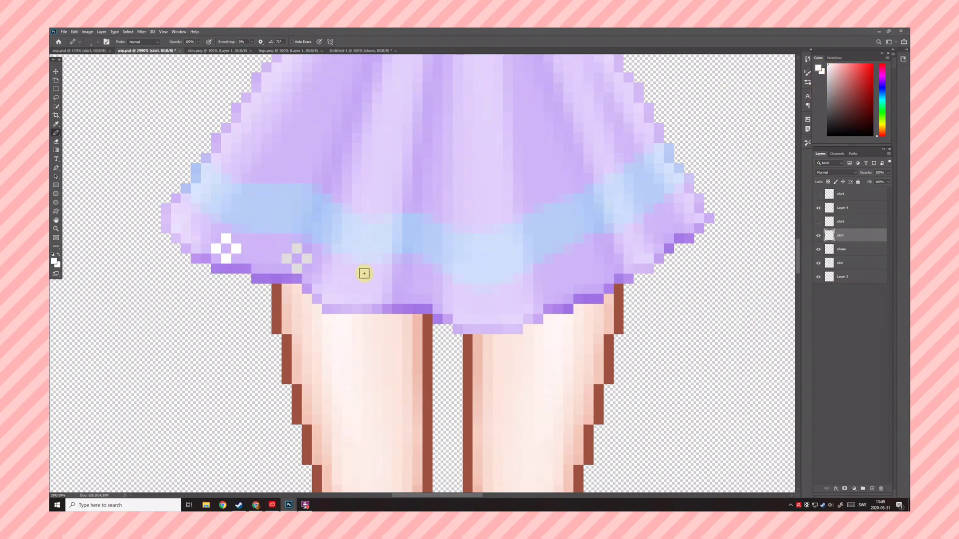
Continue the alternating white and grey four-pixel flowers across the middle of the hem.
{"action": "left_click", "coordinate": [437, 289]}
{"action": "left_click", "coordinate": [429, 279]}
{"action": "left_click", "coordinate": [418, 289]}
{"action": "left_click", "coordinate": [426, 299]}
{"action": "key", "text": "x"}
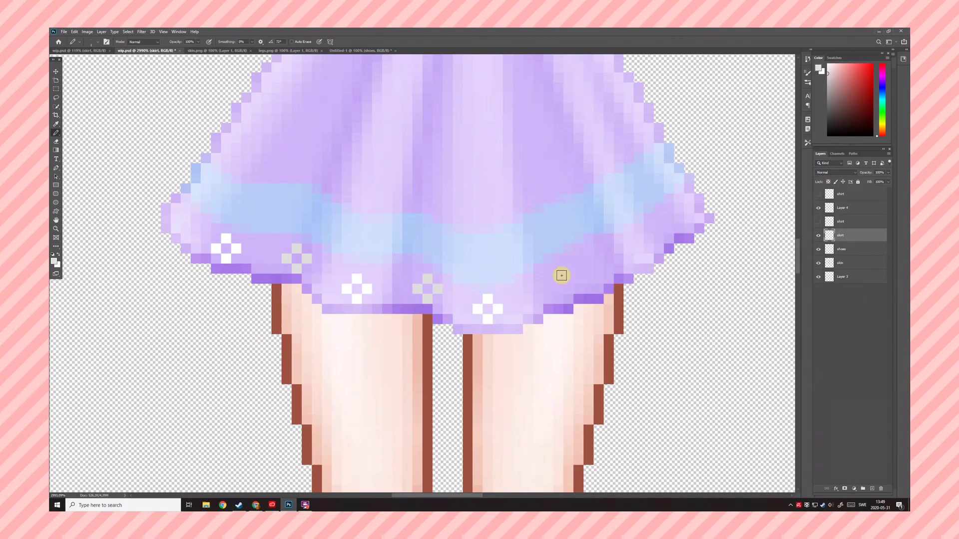
Complete the flower row toward the hem's right end with a grey, a white and another grey four-pixel flower.
{"action": "left_click", "coordinate": [549, 280]}
{"action": "left_click", "coordinate": [559, 288]}
{"action": "left_click", "coordinate": [568, 279]}
{"action": "left_click", "coordinate": [502, 313], "text": "alt"}
{"action": "left_click", "coordinate": [629, 239]}
{"action": "left_click", "coordinate": [618, 248]}
{"action": "left_click", "coordinate": [629, 258]}
{"action": "left_click", "coordinate": [638, 248]}
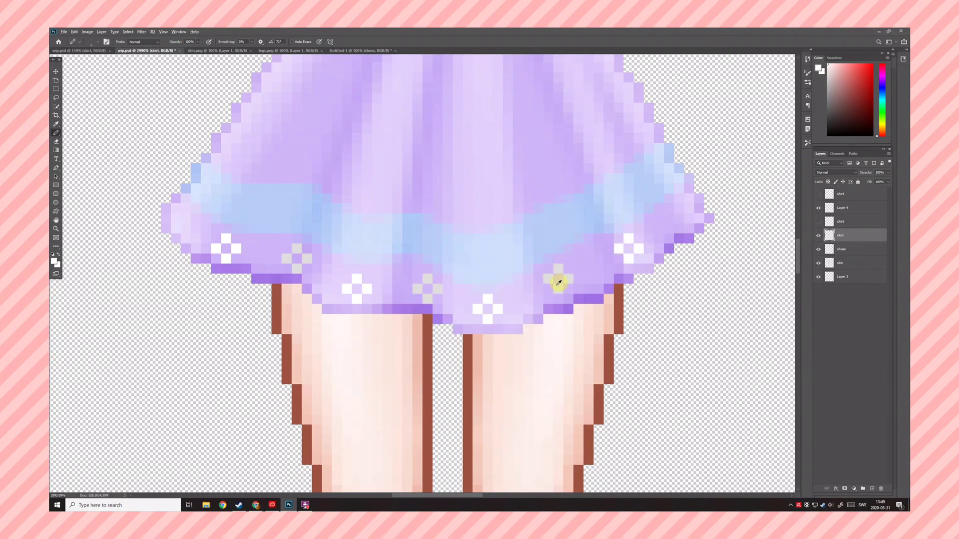
{"action": "left_click", "coordinate": [669, 220]}
{"action": "left_click", "coordinate": [679, 228]}
{"action": "left_click", "coordinate": [689, 219]}
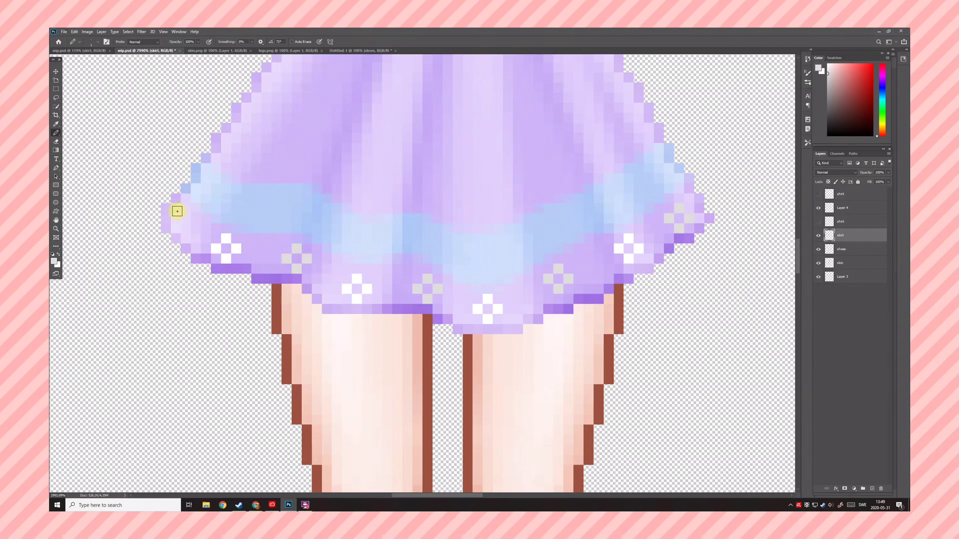
{"action": "scroll", "coordinate": [376, 267], "scroll_direction": "down", "scroll_amount": 15}
Draw a row of four white four-pixel flowers across the skirt's waistband.
{"action": "scroll", "coordinate": [426, 246], "scroll_direction": "up", "scroll_amount": 6}
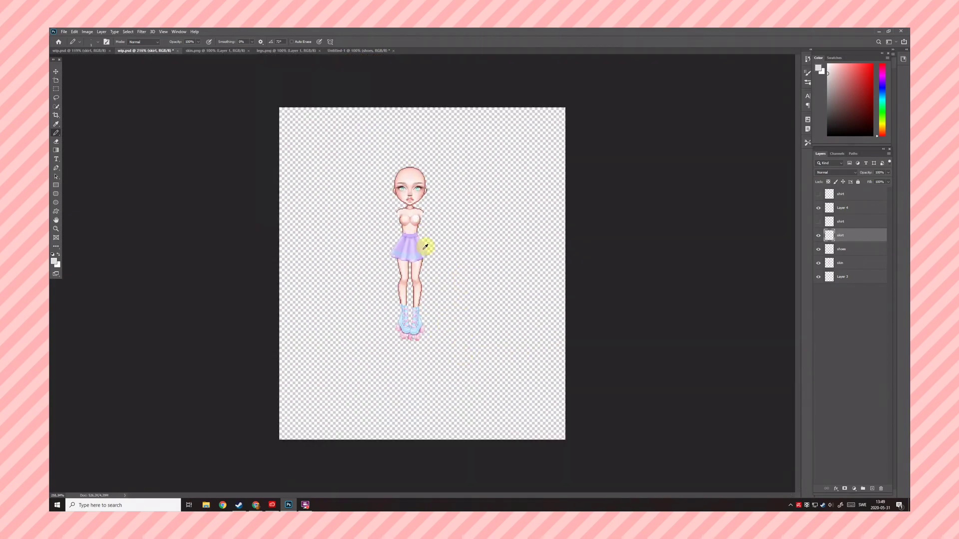
{"action": "scroll", "coordinate": [406, 224], "scroll_direction": "up", "scroll_amount": 5}
{"action": "left_click", "coordinate": [406, 223], "text": "alt"}
{"action": "left_click", "coordinate": [359, 481], "text": "alt"}
{"action": "key", "text": "ctrl+z"}
{"action": "left_click", "coordinate": [363, 204]}
{"action": "left_click", "coordinate": [397, 222]}
{"action": "left_click", "coordinate": [406, 231]}
{"action": "left_click", "coordinate": [414, 222]}
{"action": "left_click", "coordinate": [457, 206]}
{"action": "left_click", "coordinate": [448, 213]}
{"action": "left_click", "coordinate": [456, 222]}
{"action": "left_click", "coordinate": [465, 214]}
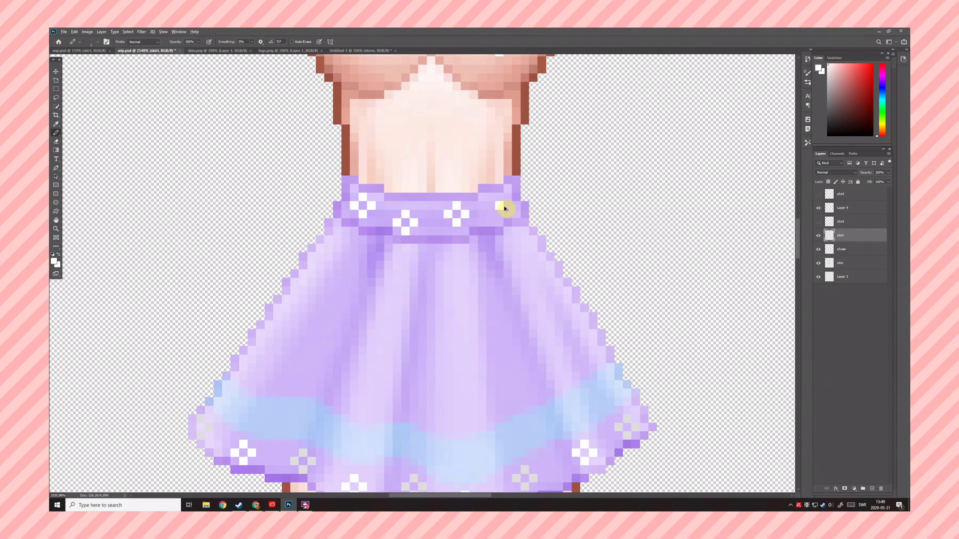
{"action": "left_click", "coordinate": [518, 221], "text": "alt"}
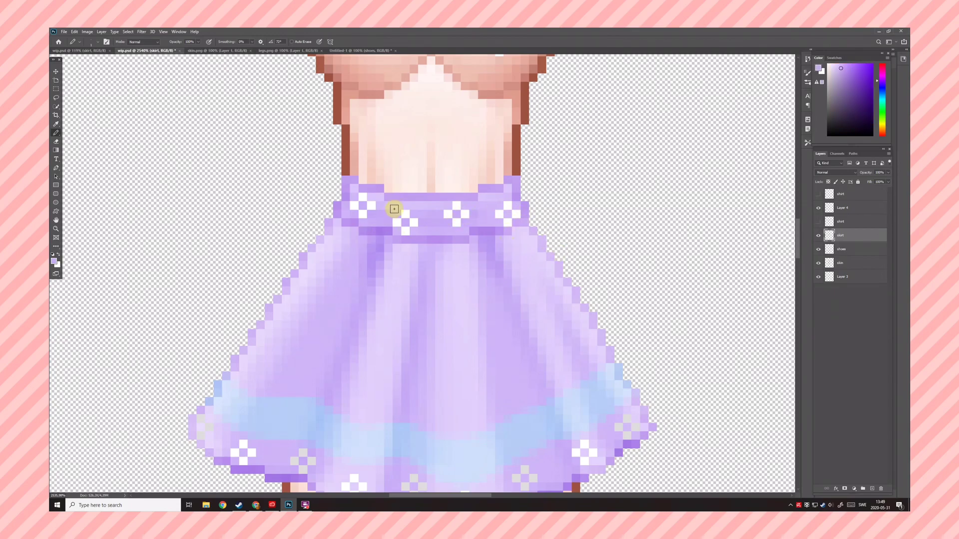
{"action": "key", "text": "ctrl+0"}
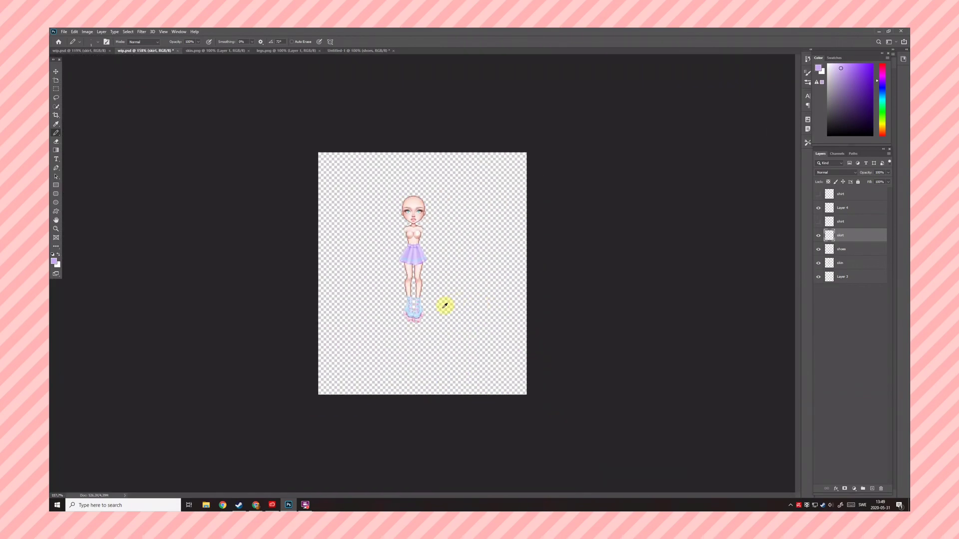
{"action": "scroll", "coordinate": [428, 356], "scroll_direction": "up", "scroll_amount": 8}
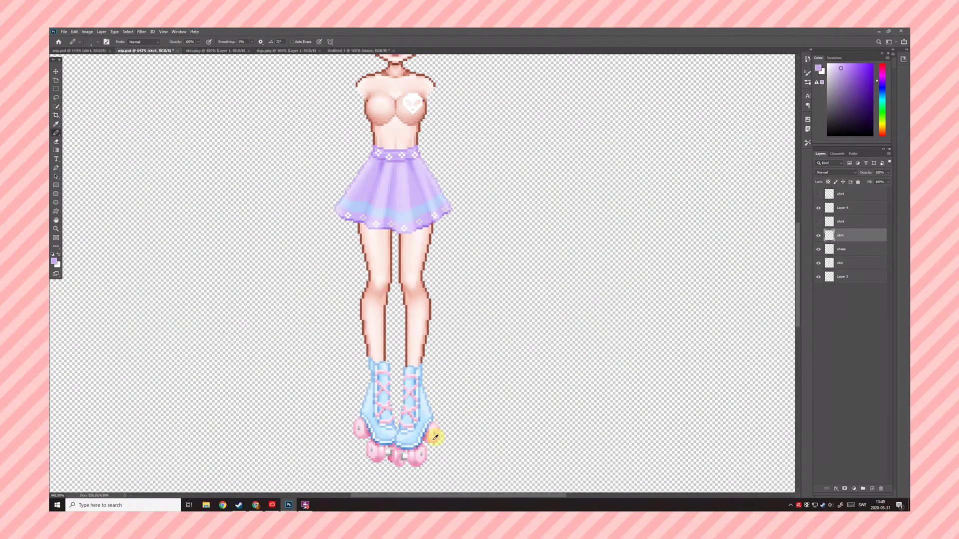
{"action": "left_click", "coordinate": [434, 434], "text": "alt"}
{"action": "scroll", "coordinate": [403, 193], "scroll_direction": "up", "scroll_amount": 4}
{"action": "left_click", "coordinate": [56, 98]}
{"action": "scroll", "coordinate": [297, 197], "scroll_direction": "up", "scroll_amount": 2}
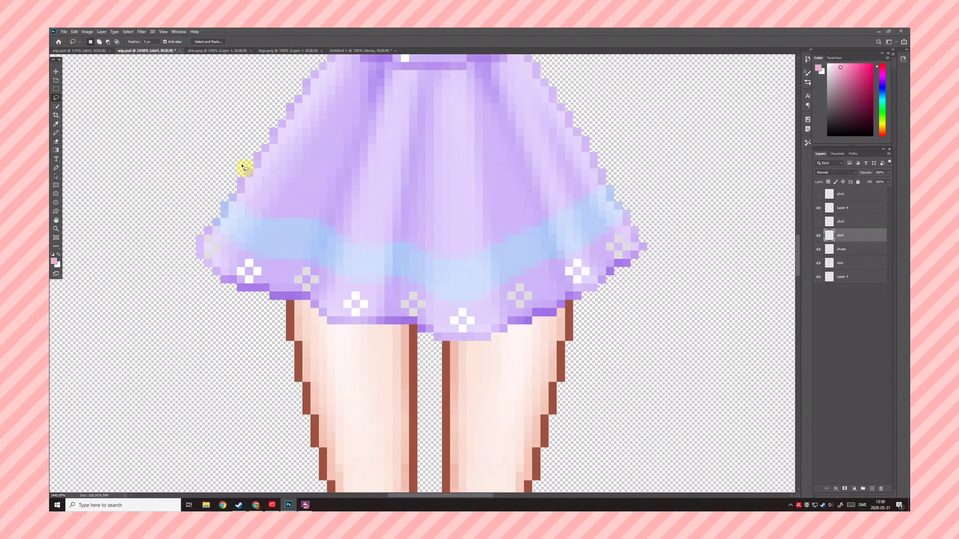
{"action": "left_click_drag", "start_coordinate": [271, 192], "coordinate": [344, 205]}
{"action": "left_click_drag", "start_coordinate": [463, 231], "coordinate": [531, 203]}
{"action": "left_click_drag", "start_coordinate": [610, 170], "coordinate": [614, 173]}
{"action": "key", "text": "ctrl+d"}
Duplicate the skirt onto its own layer and turn the copy pink by setting its hue to +65.
{"action": "scroll", "coordinate": [617, 234], "scroll_direction": "down", "scroll_amount": 6}
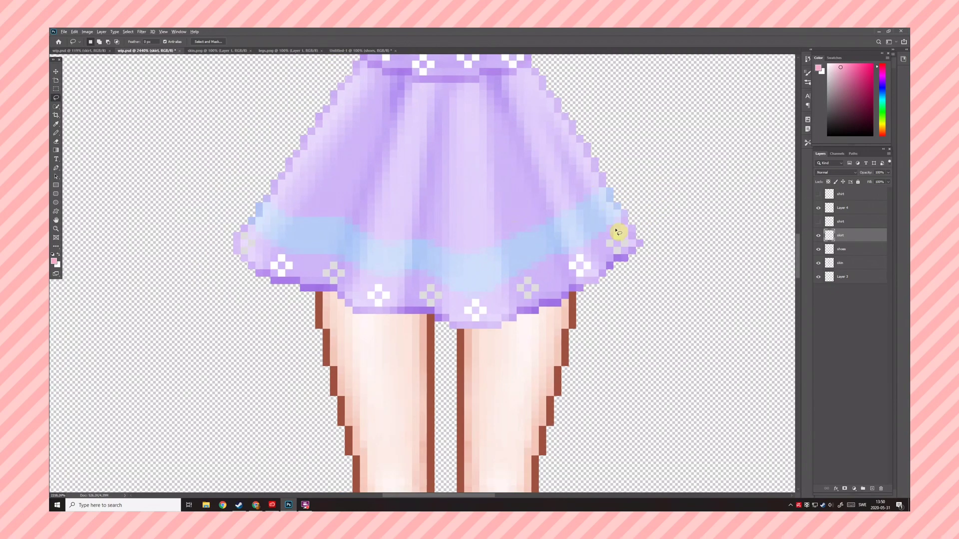
{"action": "key", "text": "ctrl+v"}
{"action": "left_click", "coordinate": [88, 31]}
{"action": "left_click", "coordinate": [170, 84]}
{"action": "left_click_drag", "start_coordinate": [600, 127], "coordinate": [619, 133]}
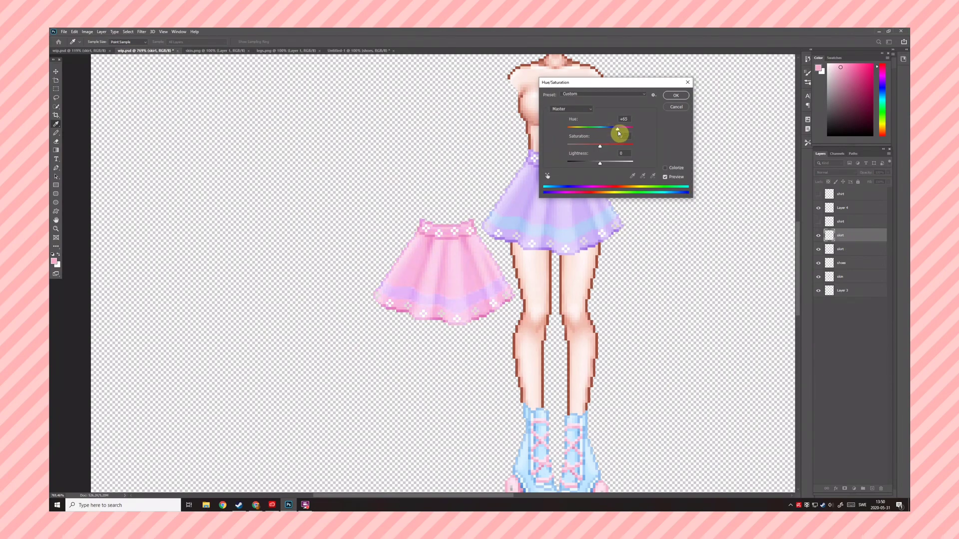
{"action": "left_click", "coordinate": [675, 95]}
Move the pink skirt copy so that it lies over the purple skirt on the doll.
{"action": "key", "text": "v"}
{"action": "left_click_drag", "start_coordinate": [566, 270], "coordinate": [658, 210]}
{"action": "scroll", "coordinate": [659, 225], "scroll_direction": "up", "scroll_amount": 3}
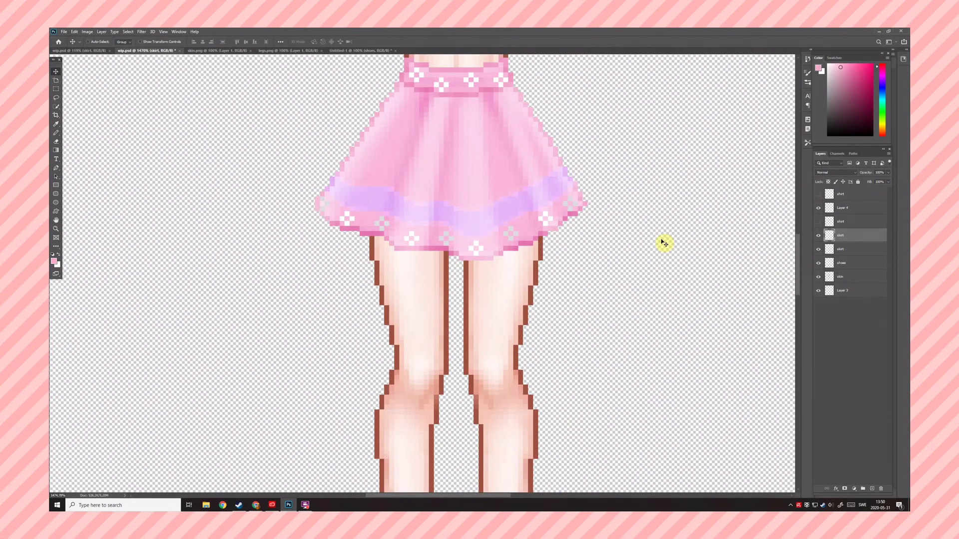
Try erasing the pink skirt copy above the hem with a different eraser tip, and undo the strokes.
{"action": "left_click", "coordinate": [56, 143]}
{"action": "left_click", "coordinate": [98, 42]}
{"action": "left_click", "coordinate": [92, 63]}
{"action": "left_click_drag", "start_coordinate": [320, 278], "coordinate": [370, 293]}
{"action": "mouse_move", "coordinate": [560, 225]}
{"action": "left_mouse_down"}
{"action": "mouse_move", "coordinate": [543, 203]}
{"action": "mouse_move", "coordinate": [419, 205]}
{"action": "left_mouse_up"}
{"action": "key", "text": "ctrl+z"}
{"action": "key", "text": "ctrl+z"}
{"action": "key", "text": "ctrl+z"}
{"action": "key", "text": "ctrl+shift+z"}
{"action": "mouse_move", "coordinate": [514, 161]}
{"action": "left_mouse_down"}
{"action": "mouse_move", "coordinate": [359, 206]}
{"action": "mouse_move", "coordinate": [411, 209]}
{"action": "mouse_move", "coordinate": [420, 228]}
{"action": "mouse_move", "coordinate": [541, 190]}
{"action": "mouse_move", "coordinate": [473, 241]}
{"action": "mouse_move", "coordinate": [394, 218]}
{"action": "mouse_move", "coordinate": [491, 151]}
{"action": "mouse_move", "coordinate": [532, 210]}
{"action": "left_mouse_up"}
{"action": "key", "text": "ctrl+z"}
Erase the upper part of the pink skirt copy with a larger eraser in Brush mode, keeping pink only along the hem.
{"action": "left_click", "coordinate": [97, 42]}
{"action": "left_click", "coordinate": [90, 65]}
{"action": "left_click", "coordinate": [135, 42]}
{"action": "left_click", "coordinate": [96, 43]}
{"action": "left_click", "coordinate": [88, 64]}
{"action": "mouse_move", "coordinate": [336, 238]}
{"action": "left_mouse_down"}
{"action": "mouse_move", "coordinate": [357, 250]}
{"action": "mouse_move", "coordinate": [347, 245]}
{"action": "left_mouse_up"}
{"action": "left_click", "coordinate": [135, 42]}
{"action": "left_click", "coordinate": [134, 47]}
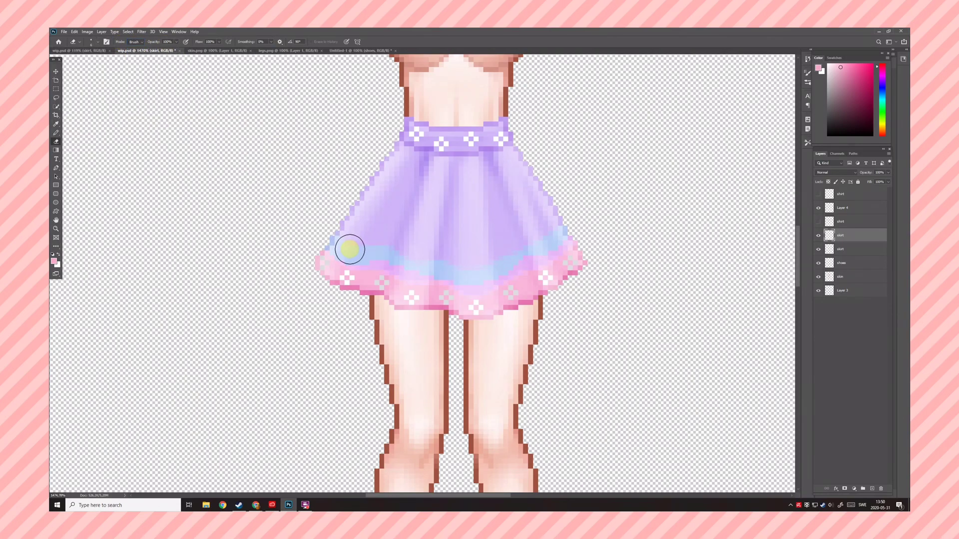
Erase the leftover pink of the skirt copy over the blue band, from the skirt's middle to its right side.
{"action": "mouse_move", "coordinate": [434, 265]}
{"action": "left_mouse_down"}
{"action": "mouse_move", "coordinate": [525, 255]}
{"action": "mouse_move", "coordinate": [572, 232]}
{"action": "left_mouse_up"}
{"action": "scroll", "coordinate": [545, 272], "scroll_direction": "up", "scroll_amount": 3}
{"action": "left_click", "coordinate": [56, 133]}
{"action": "scroll", "coordinate": [399, 296], "scroll_direction": "up", "scroll_amount": 1}
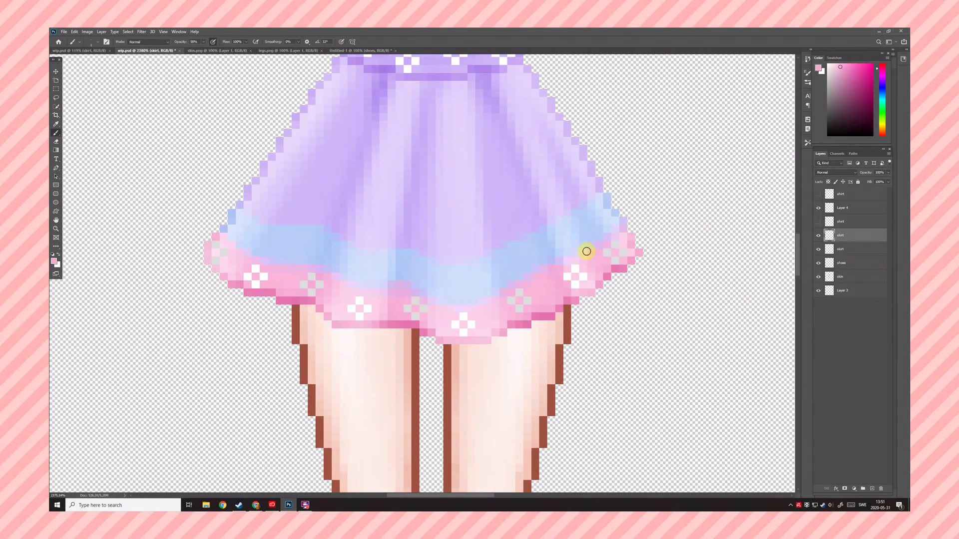
Merge the pink hem layer down into the skirt layer beneath it.
{"action": "scroll", "coordinate": [587, 251], "scroll_direction": "down", "scroll_amount": 10}
{"action": "scroll", "coordinate": [417, 263], "scroll_direction": "up", "scroll_amount": 5}
{"action": "right_click", "coordinate": [854, 237]}
{"action": "left_click", "coordinate": [812, 413]}
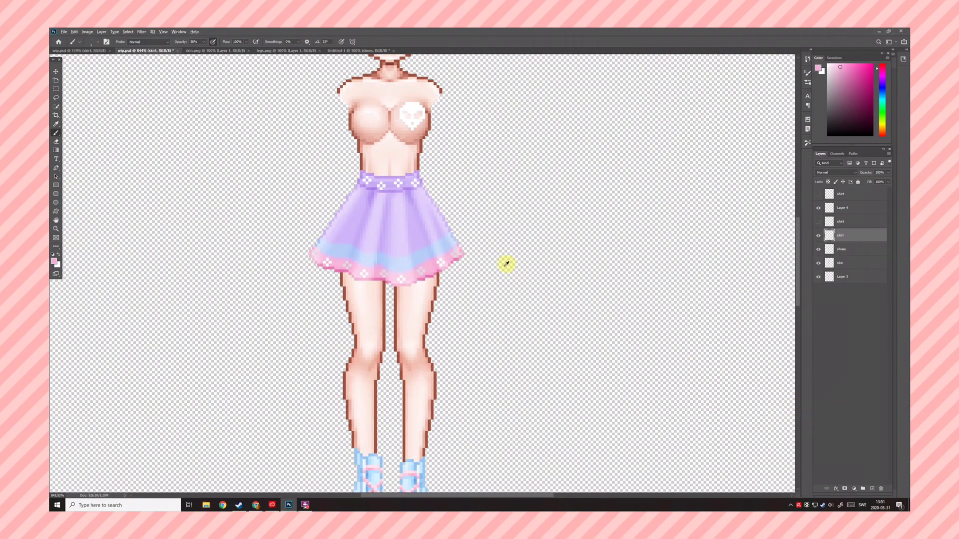
Lighten the skirt's folds on both sides with Dodge strokes running from the waistband towards the blue band.
{"action": "scroll", "coordinate": [510, 265], "scroll_direction": "up", "scroll_amount": 1}
{"action": "left_click", "coordinate": [56, 246]}
{"action": "left_click_drag", "start_coordinate": [374, 170], "coordinate": [399, 220]}
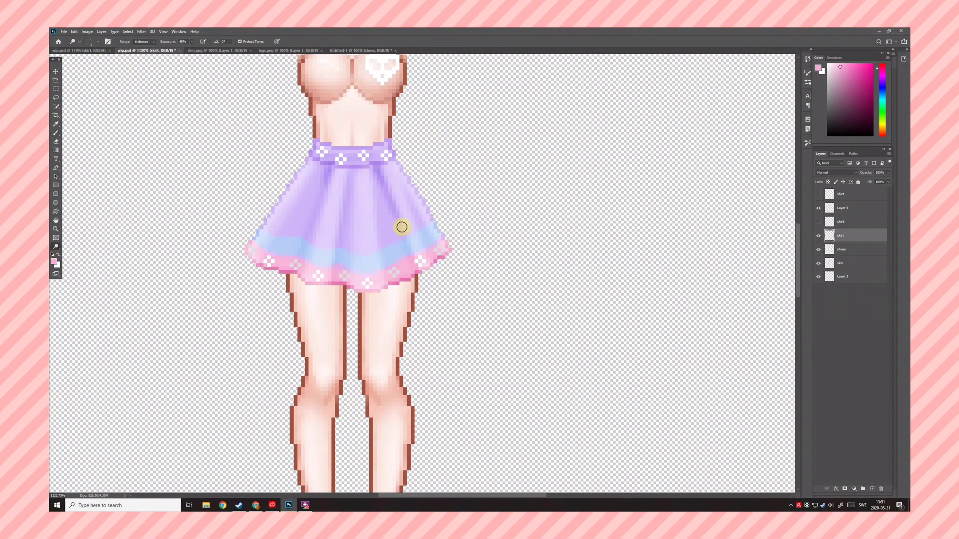
{"action": "left_click_drag", "start_coordinate": [321, 168], "coordinate": [277, 236]}
{"action": "scroll", "coordinate": [427, 280], "scroll_direction": "down", "scroll_amount": 6}
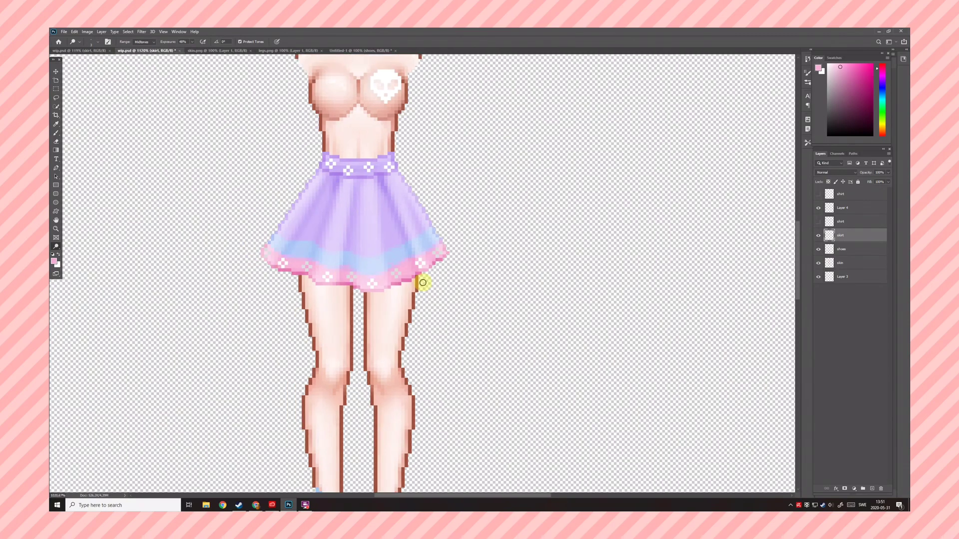
Show the striped sweater layer again and raise the skirt layer's brightness to 14 with Brightness/Contrast.
{"action": "left_click", "coordinate": [817, 221]}
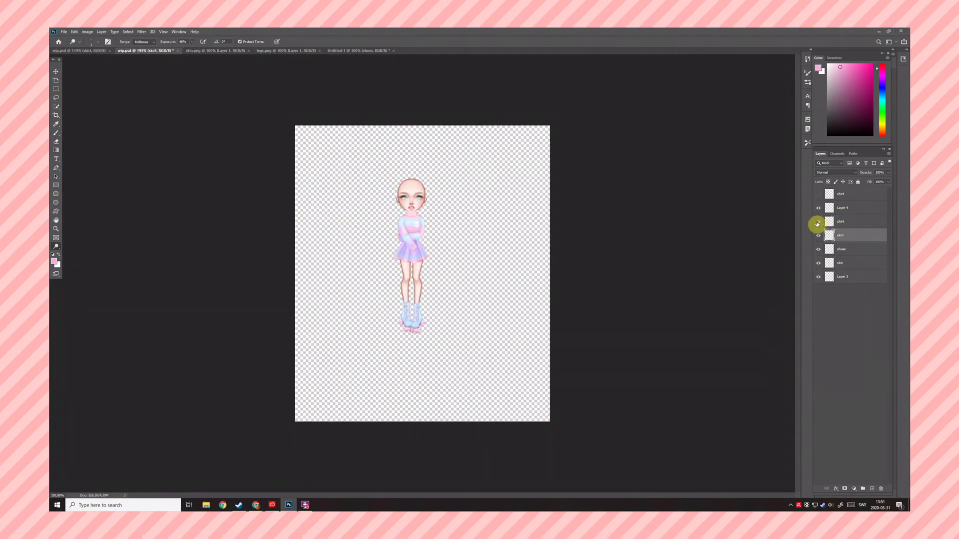
{"action": "left_click", "coordinate": [88, 31]}
{"action": "mouse_move", "coordinate": [100, 43]}
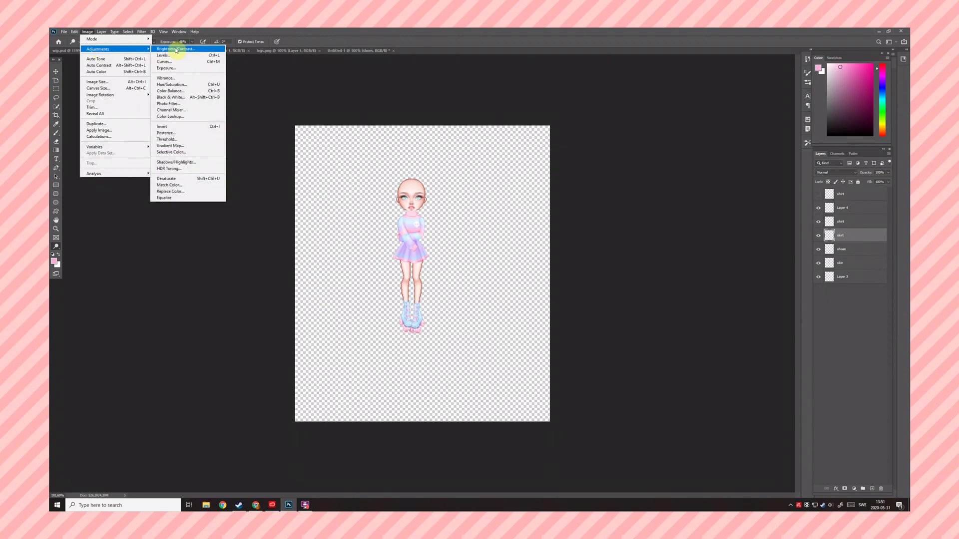
{"action": "left_click", "coordinate": [170, 44]}
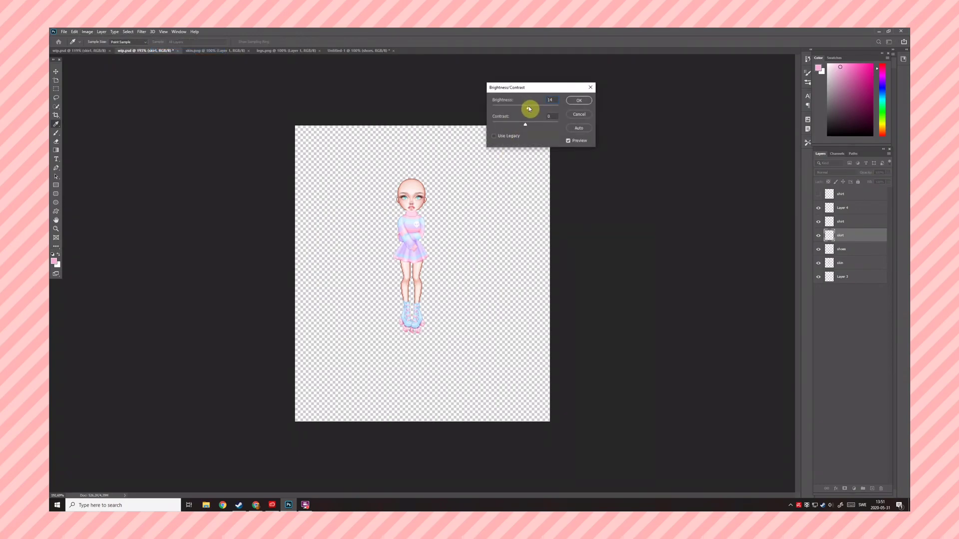
{"action": "left_click", "coordinate": [579, 100]}
{"action": "key", "text": "o"}
{"action": "scroll", "coordinate": [439, 268], "scroll_direction": "up", "scroll_amount": 4}
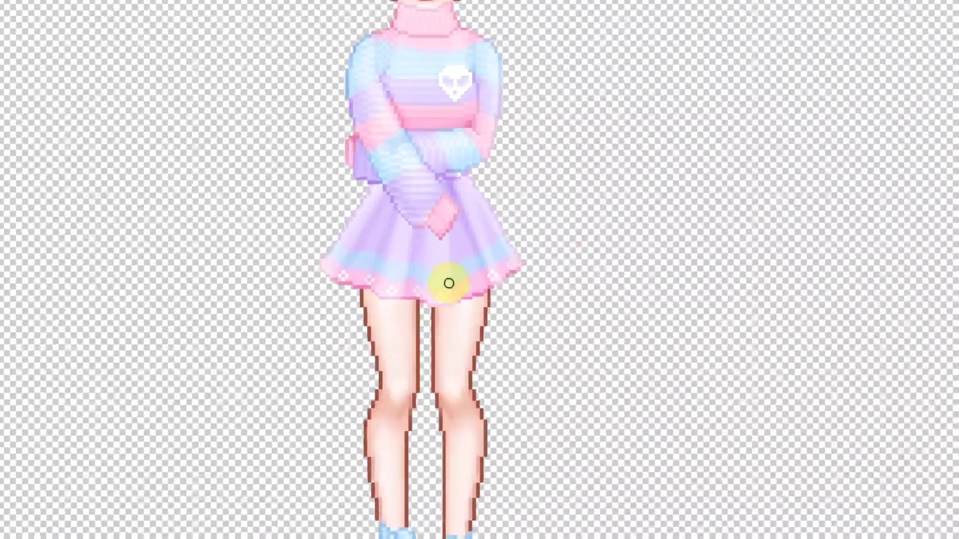